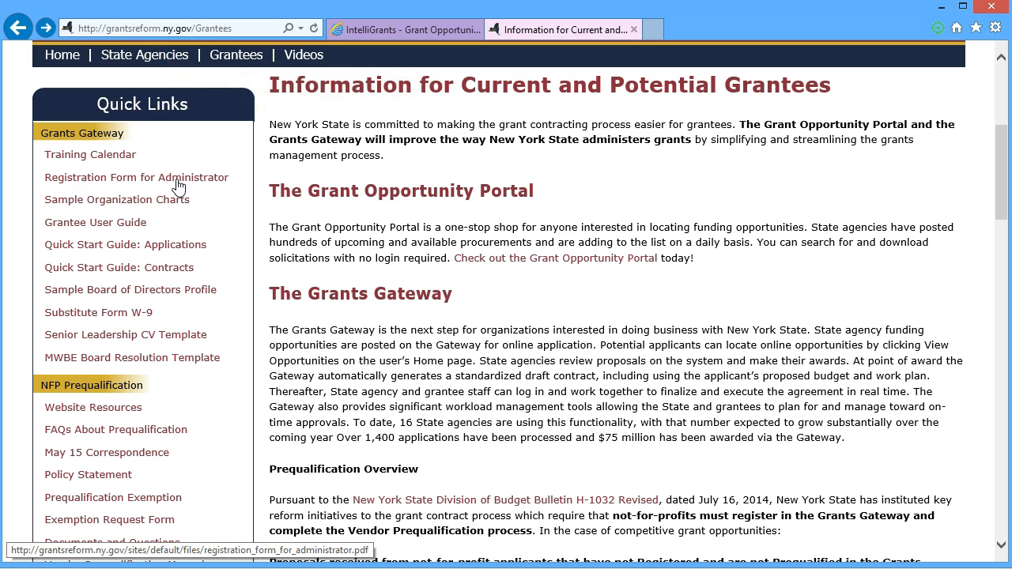
Step: Go to the Grants Gateway home page and open the vendor Request Access page
left_click(547, 294)
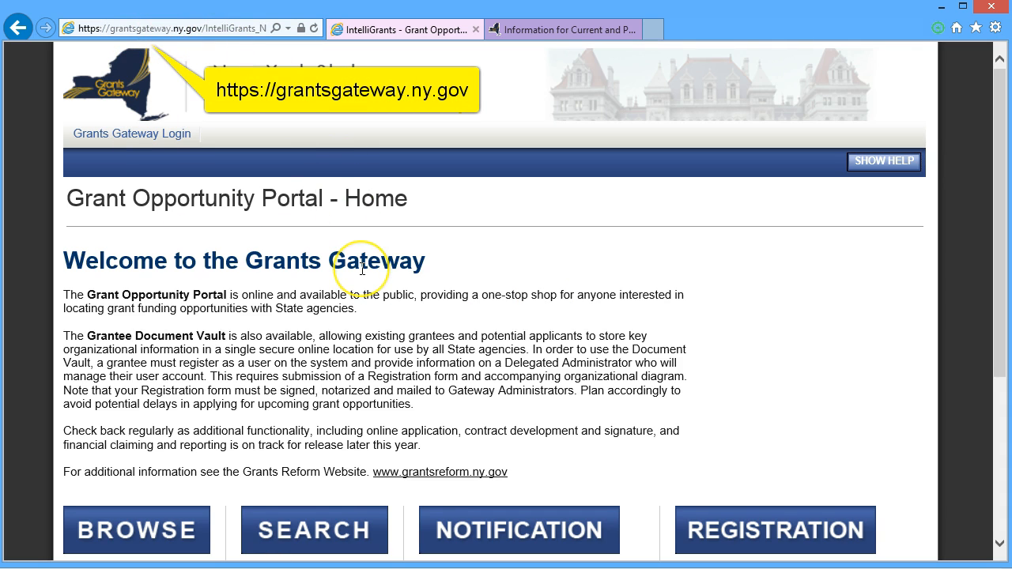
scroll(362, 269, "down", 5)
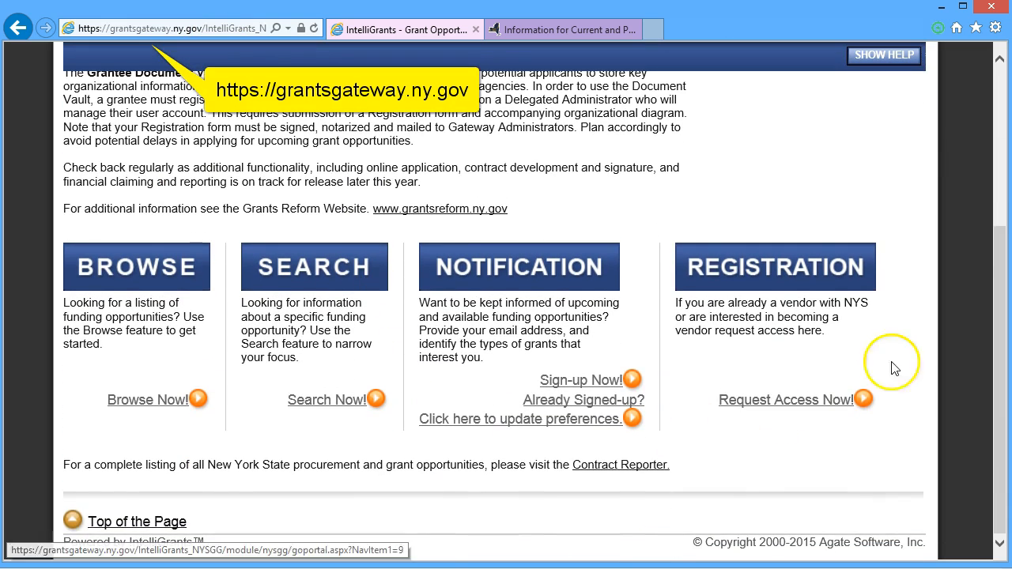
left_click(781, 402)
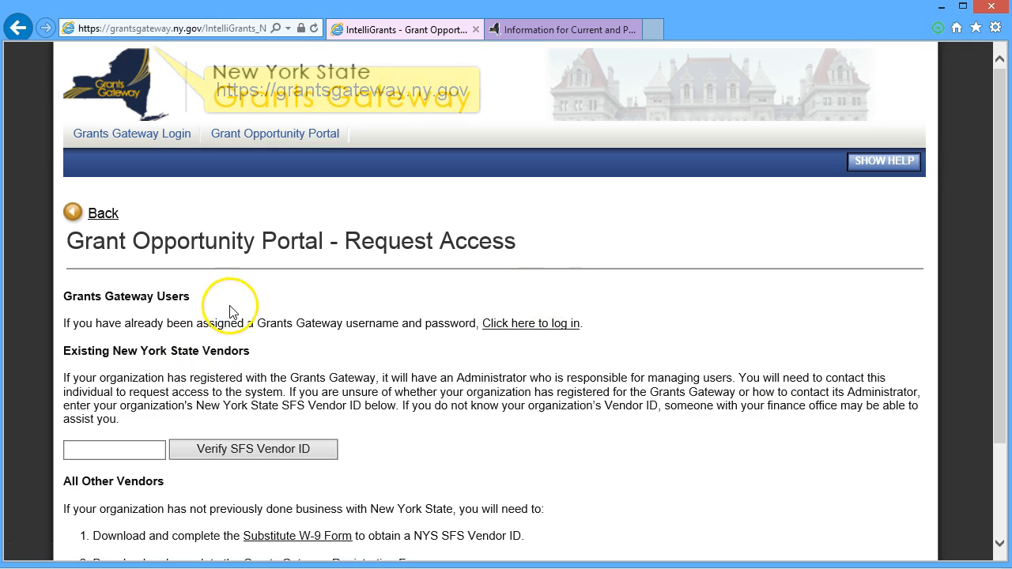
Step: Point out the SFS Vendor ID field, then open the Substitute W-9 Form PDF
scroll(281, 292, "down", 3)
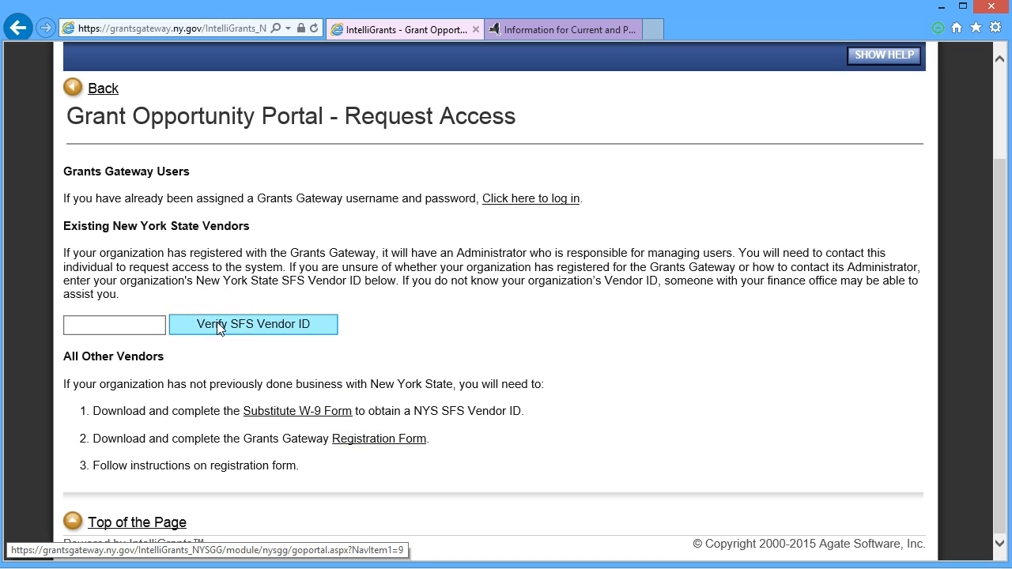
left_click(125, 326)
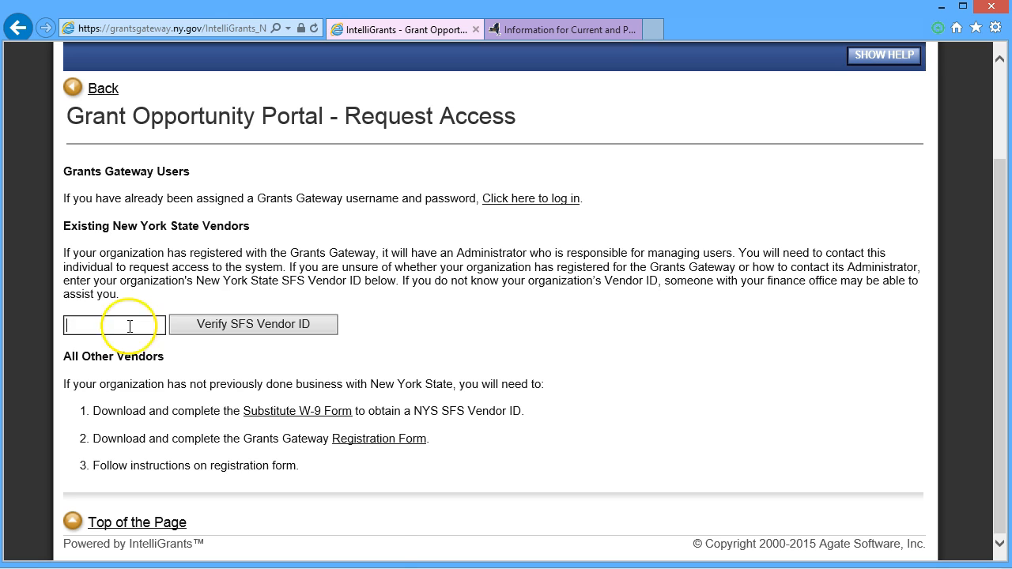
left_click(134, 325)
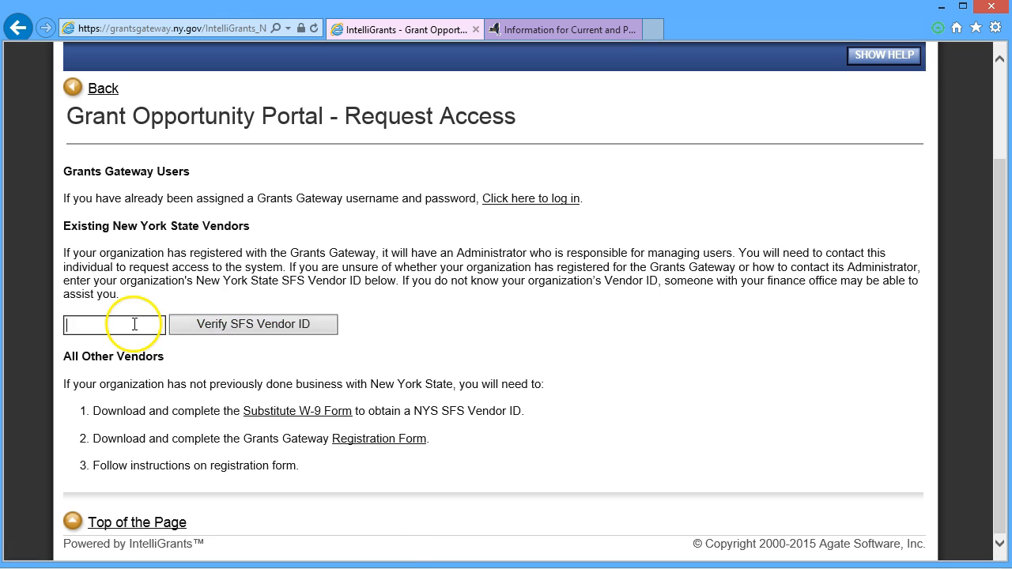
left_click(230, 324)
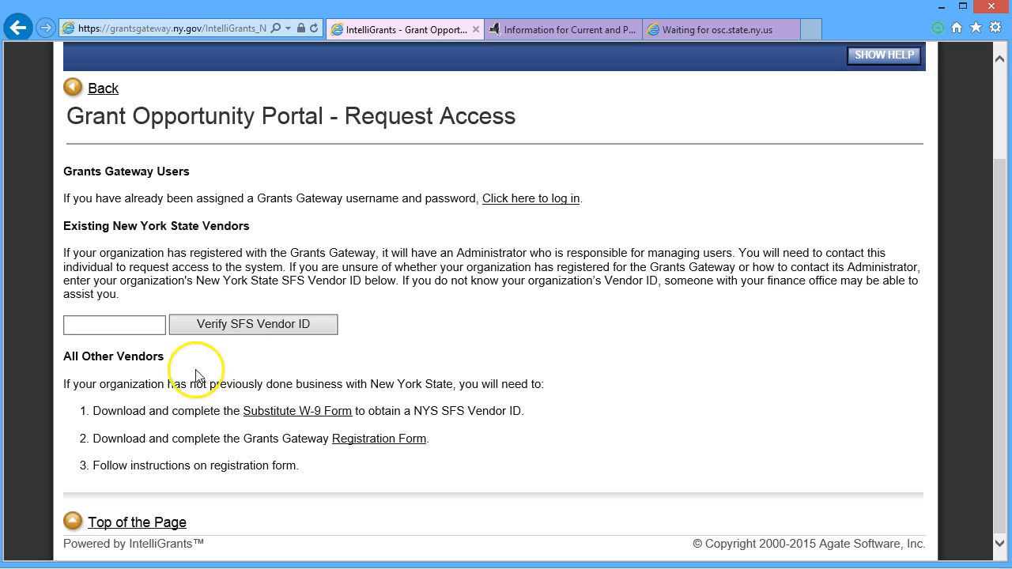
left_click(285, 417)
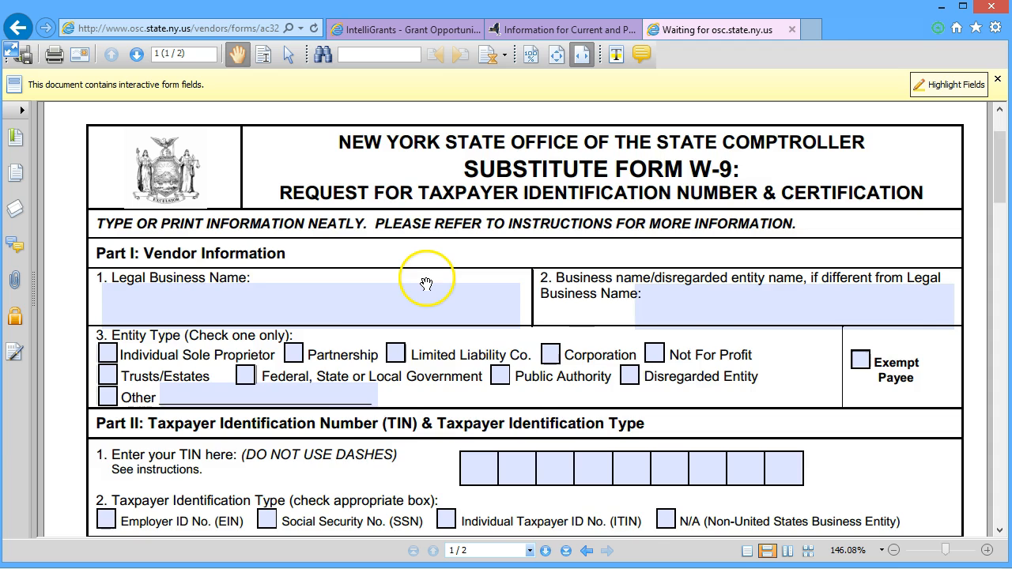
Step: Scroll through the W-9 PDF, then page through the Registration Form for Administrator and its instructions
scroll(427, 279, "down", 3)
scroll(427, 279, "down", 6)
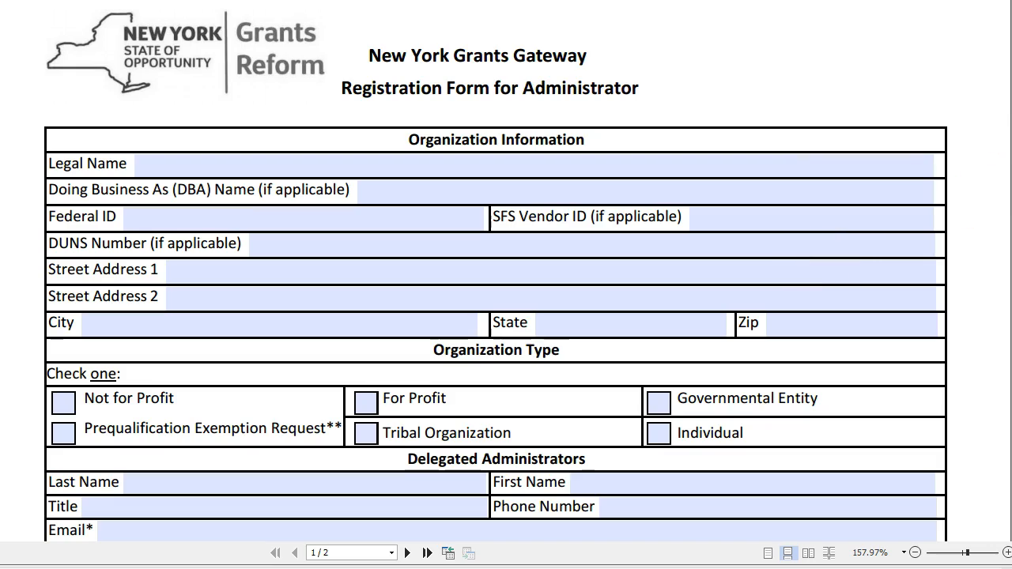
scroll(506, 273, "down", 13)
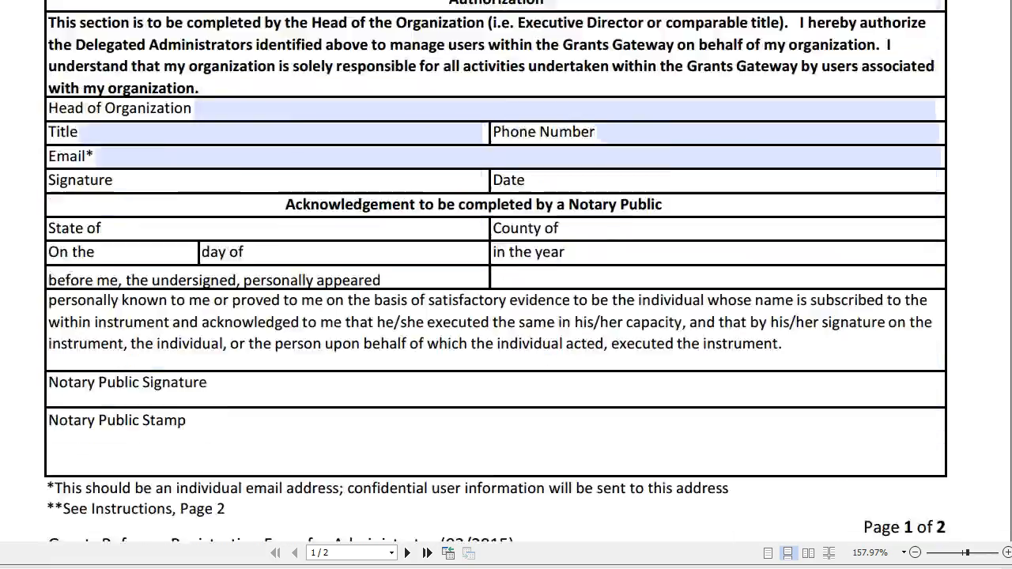
scroll(506, 273, "down", 5)
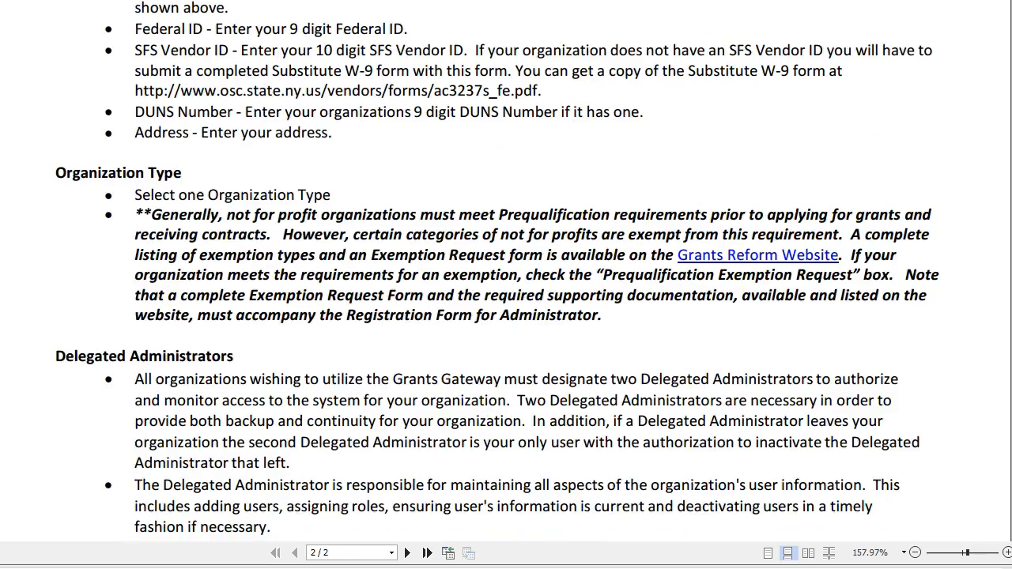
scroll(505, 272, "up", 18)
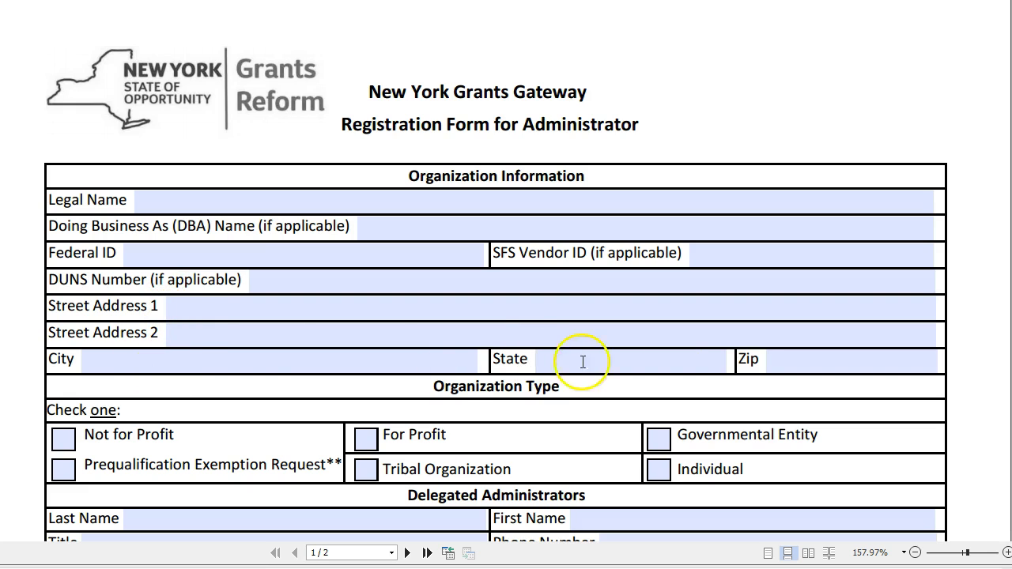
scroll(344, 334, "down", 3)
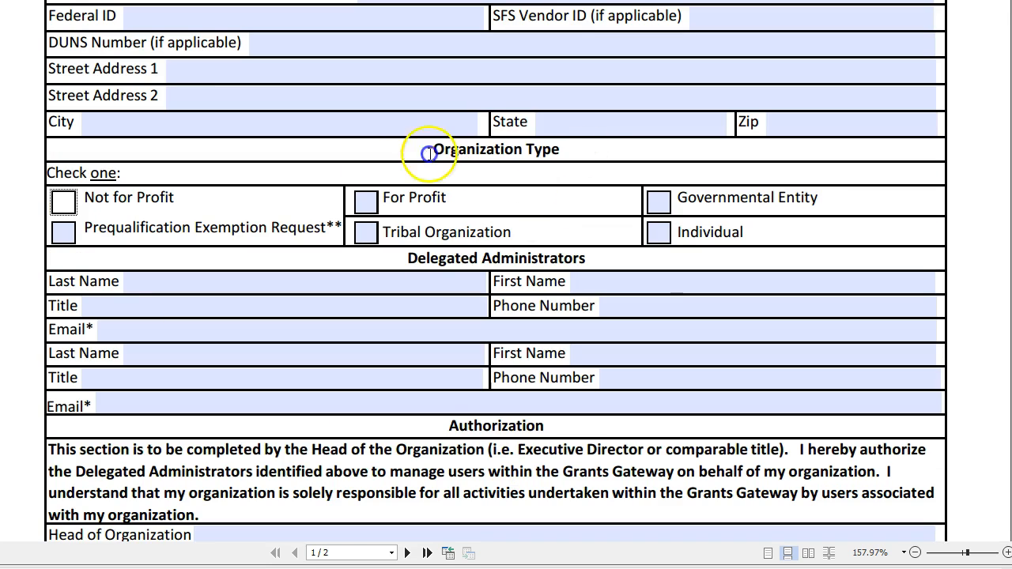
Step: Tick Not for Profit under Organization Type, then read down to the page 2 submission instructions
left_click(70, 203)
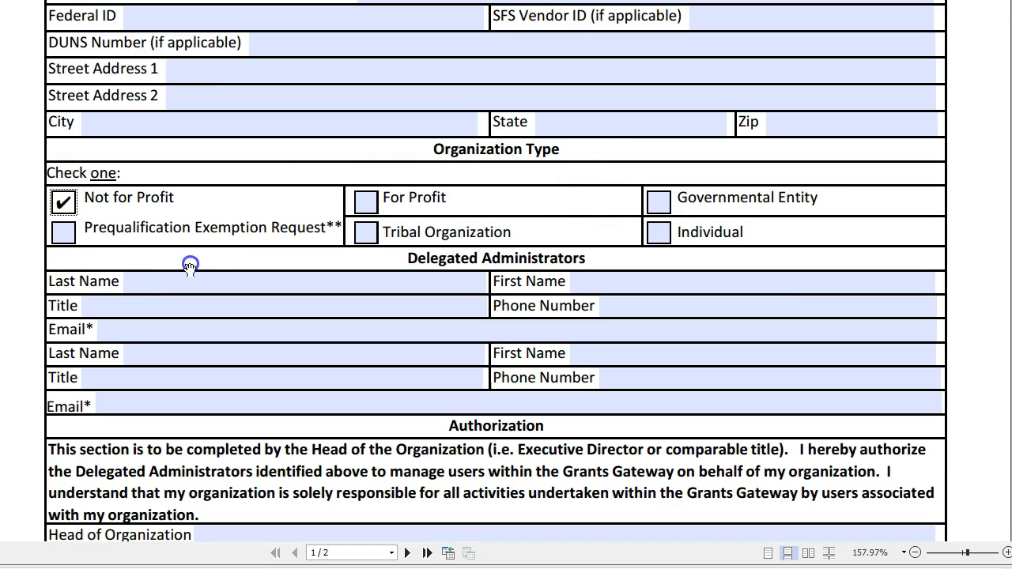
scroll(219, 261, "down", 2)
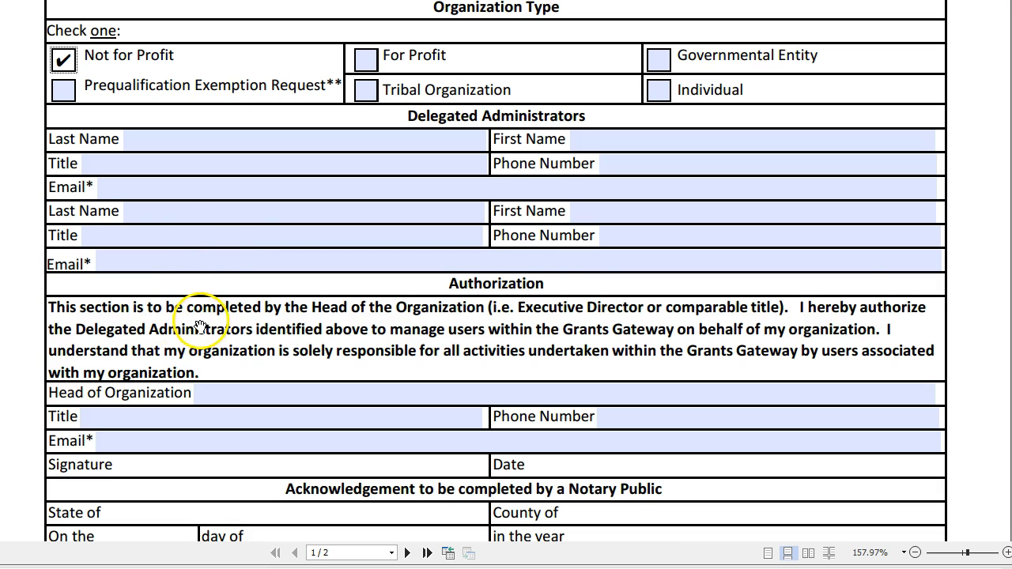
scroll(203, 323, "down", 3)
scroll(203, 323, "down", 1)
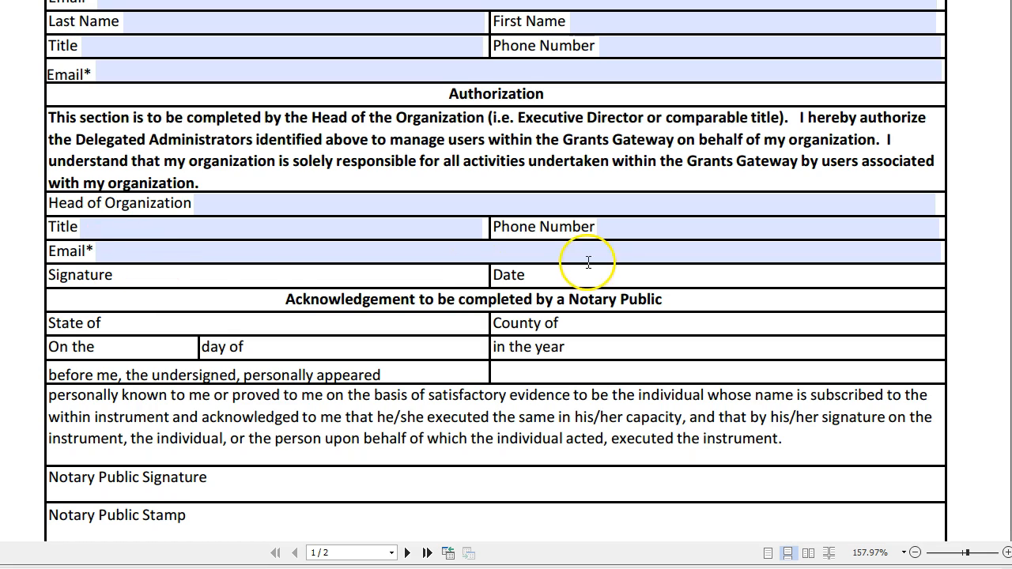
scroll(329, 306, "down", 3)
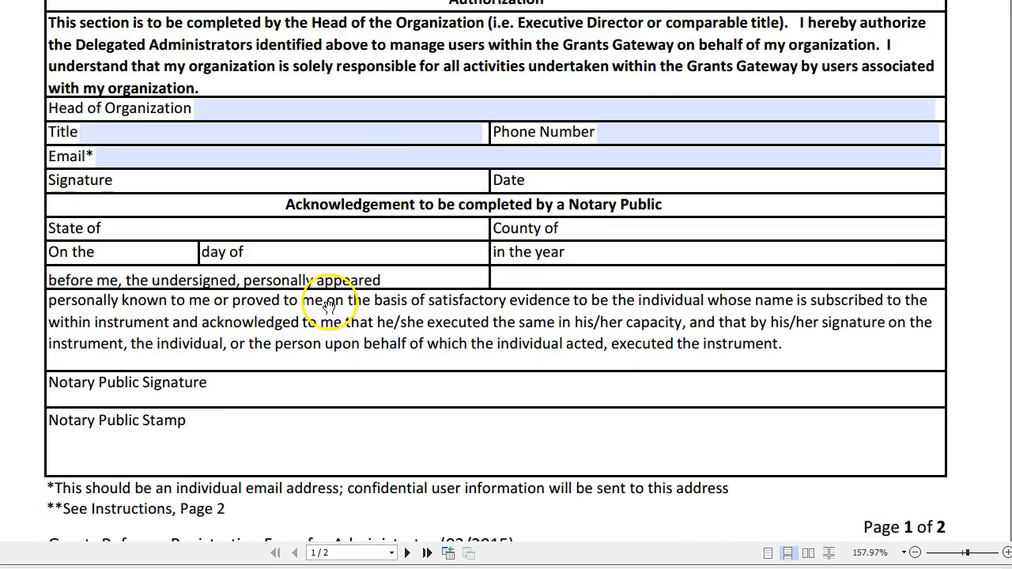
scroll(329, 307, "down", 2)
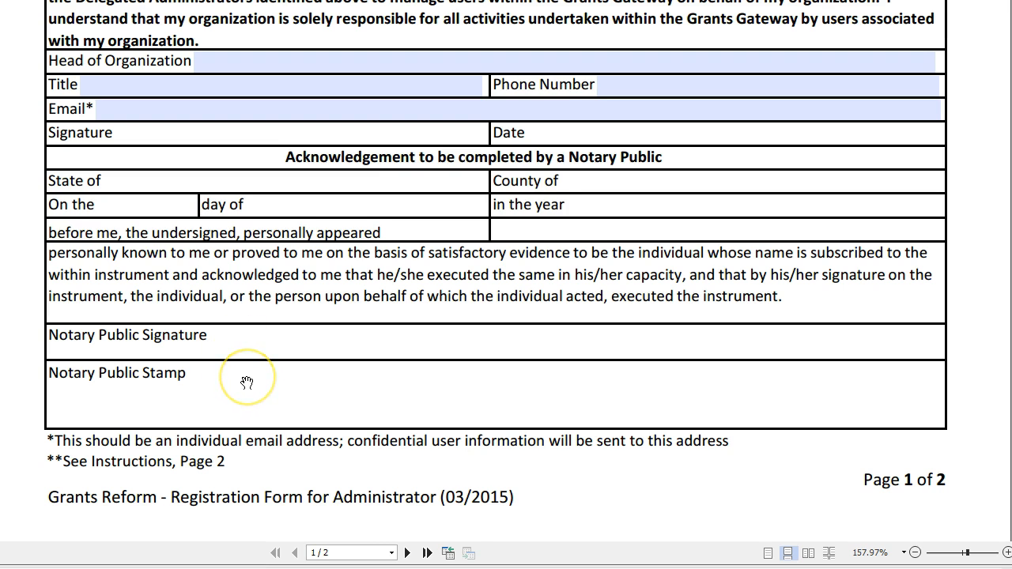
scroll(382, 331, "down", 2)
scroll(382, 334, "down", 6)
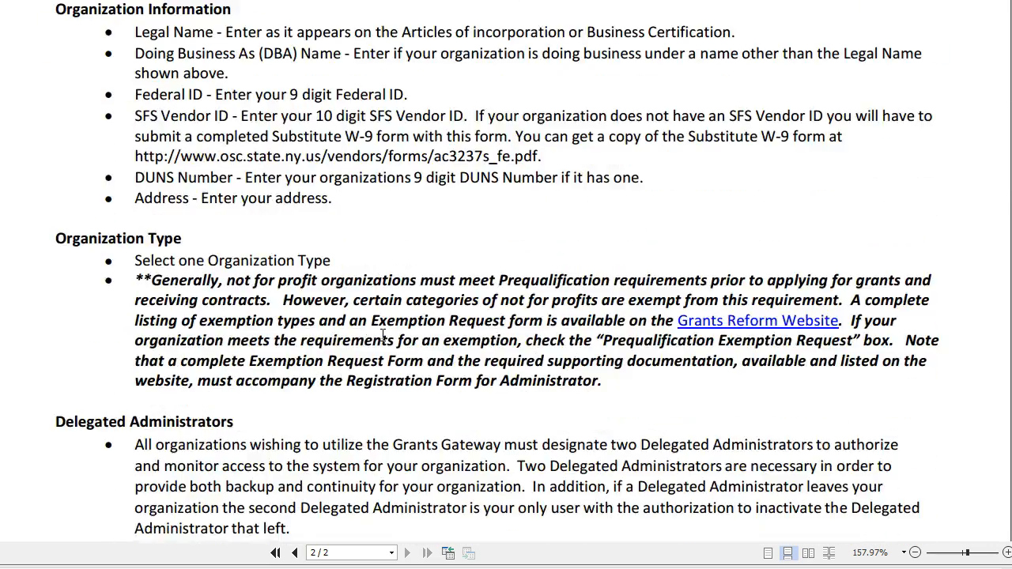
scroll(383, 336, "down", 6)
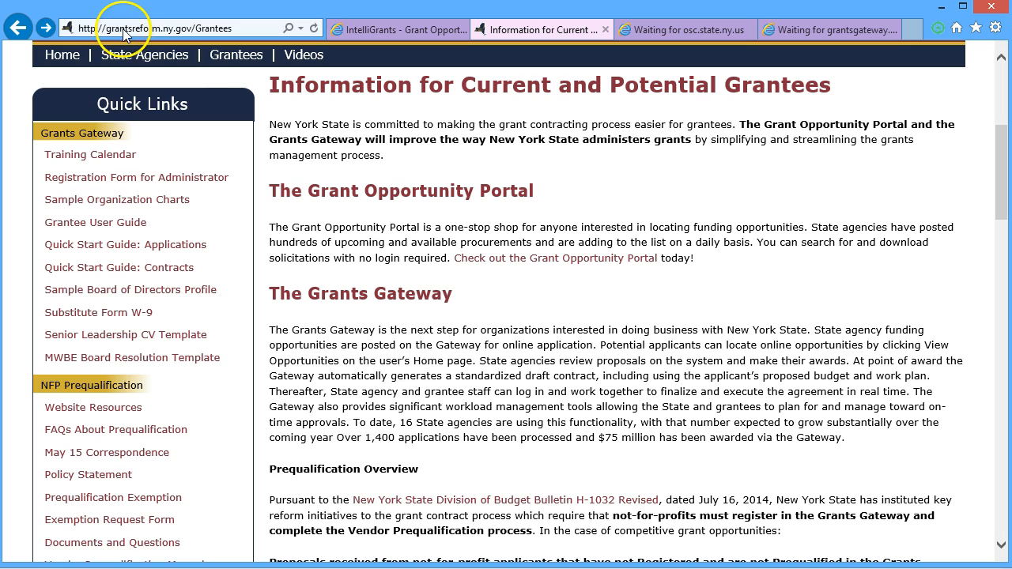
Step: Open the Registration Form for Administrator PDF from the Grantees page's links
left_click(141, 178)
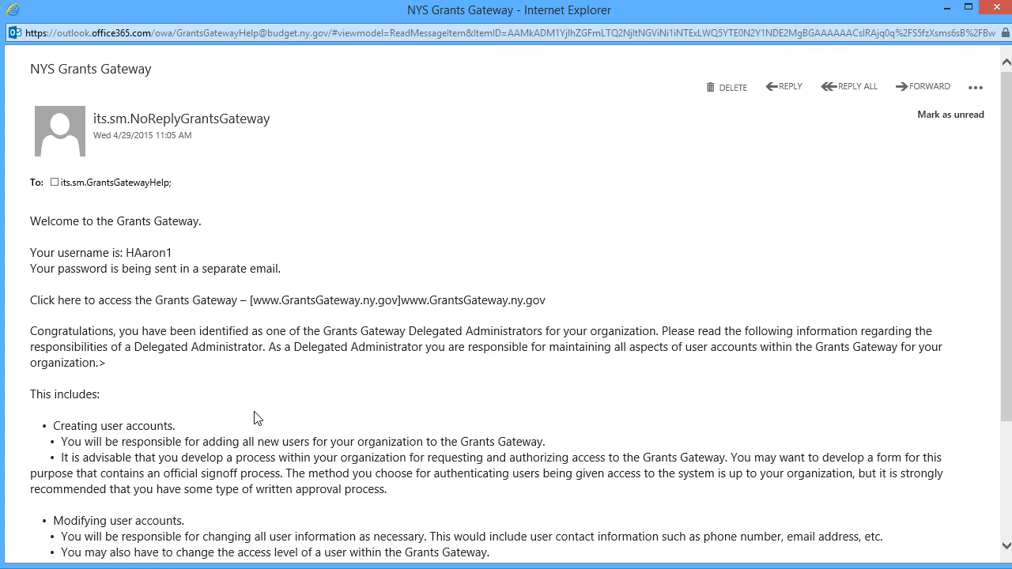
Step: Start selecting the username in the Grants Gateway welcome email
left_click(180, 255)
Step: Highlight the username in one welcome email and the temporary password in the other, then return to Grants Gateway
left_click_drag(180, 254, 125, 254)
left_click(157, 261)
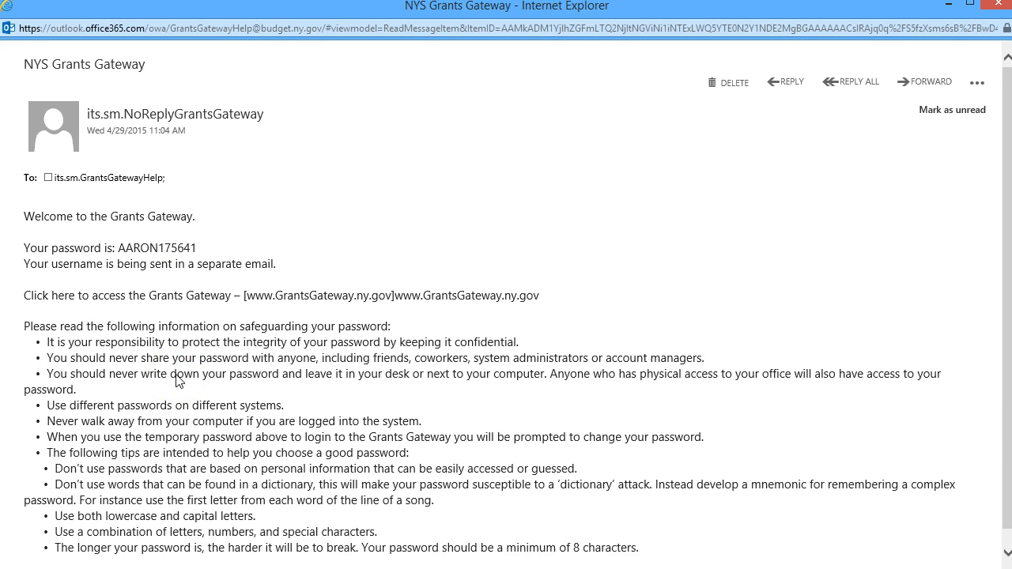
left_click_drag(198, 250, 117, 252)
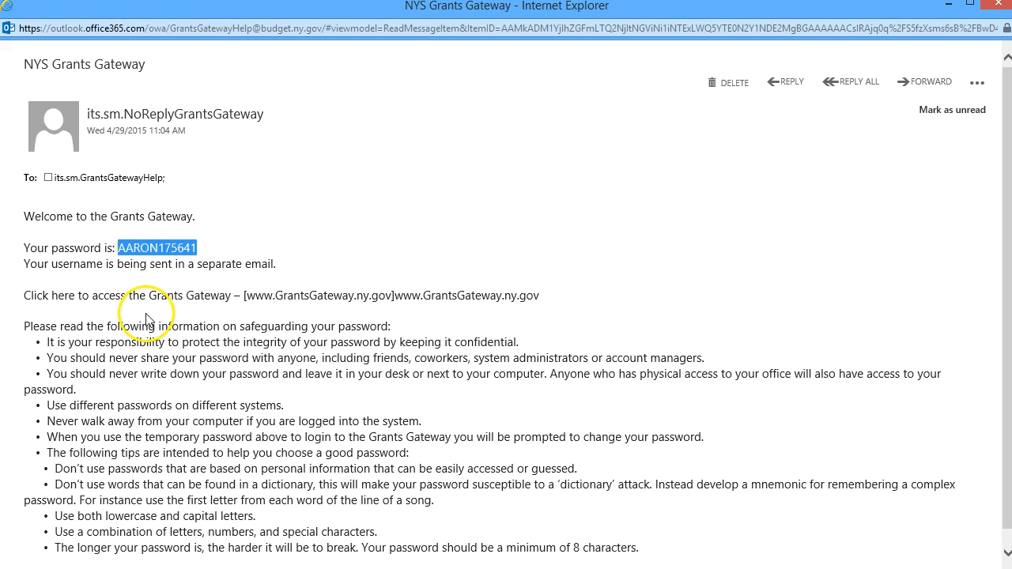
left_click_drag(199, 253, 119, 251)
left_click(199, 252)
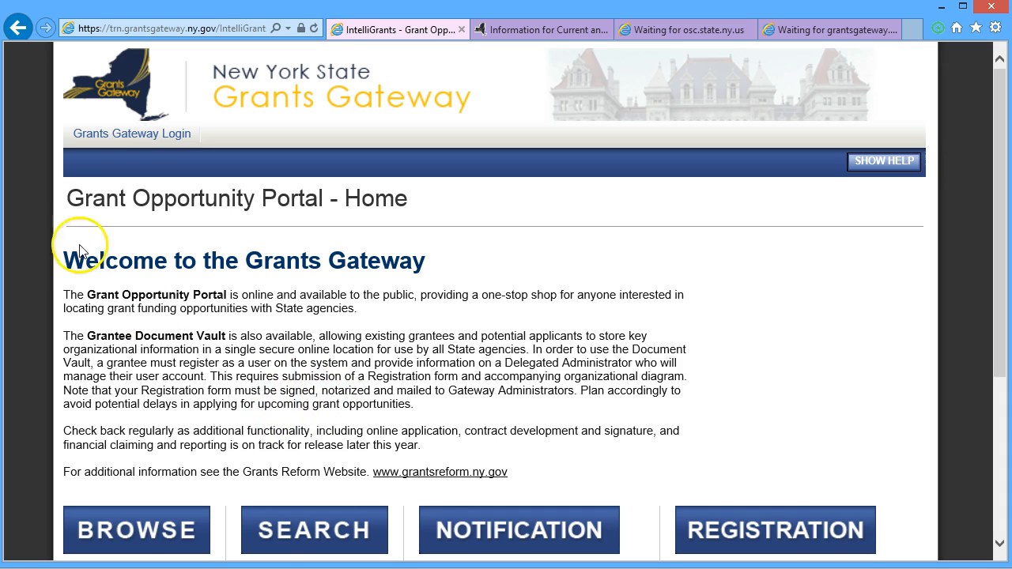
left_click(129, 138)
Step: Enter the username and temporary password in the Grants Gateway login form and sign in
left_click(806, 223)
key("Tab")
type("•••••••••••")
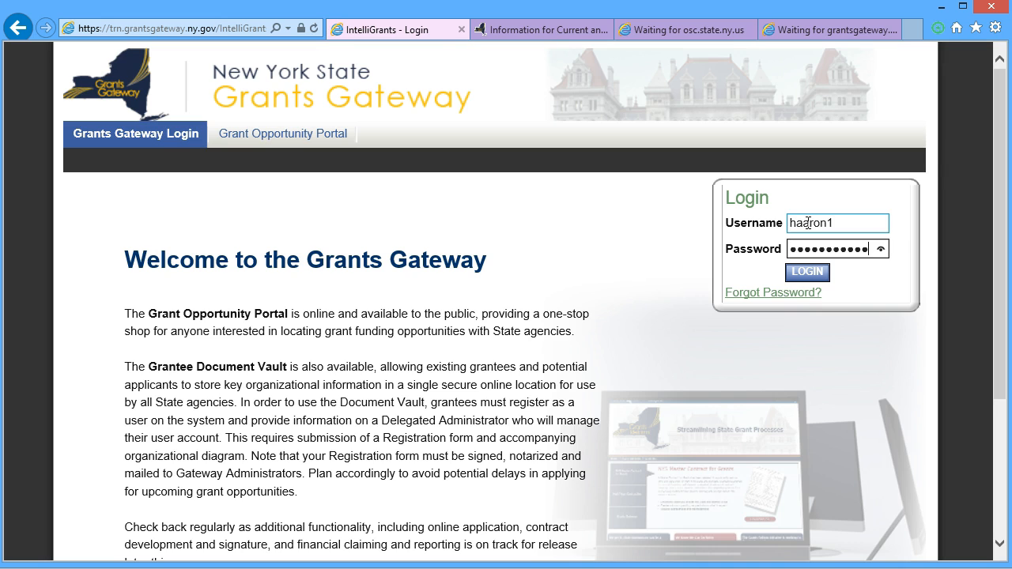
left_click(807, 272)
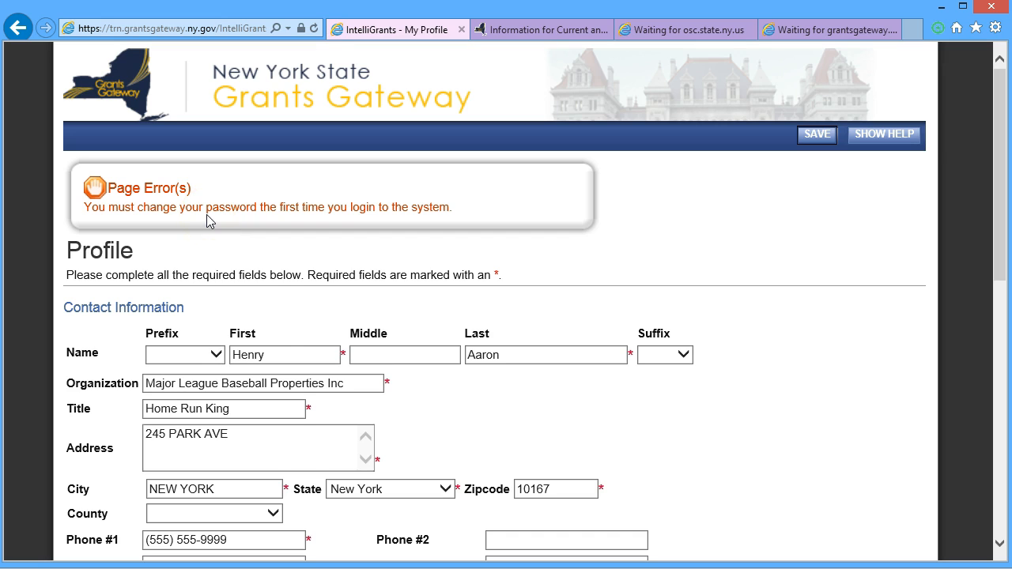
Step: Enter the new password in the Password and Confirm Password fields and save the profile
scroll(274, 326, "down", 4)
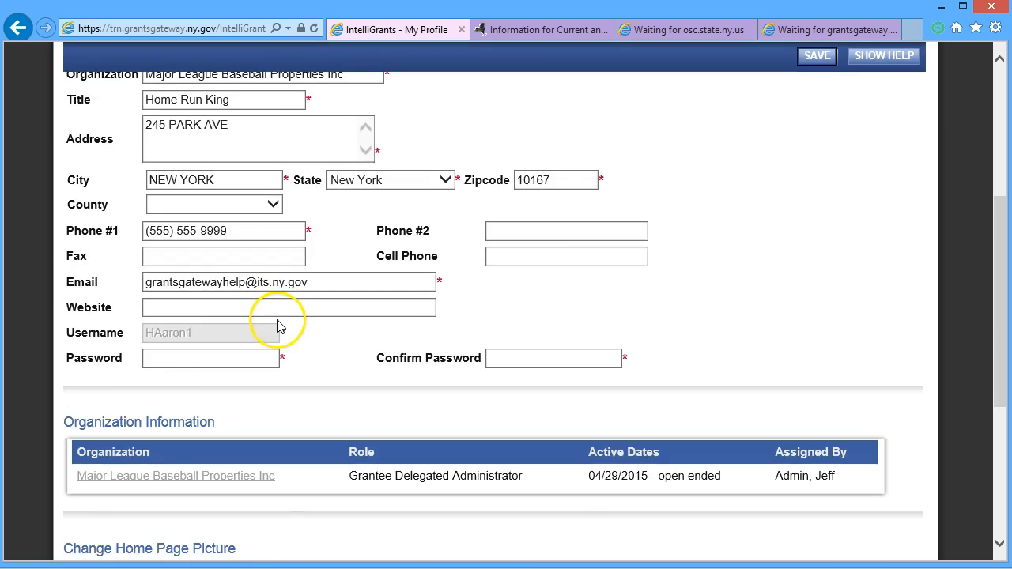
scroll(277, 325, "down", 1)
left_click(203, 280)
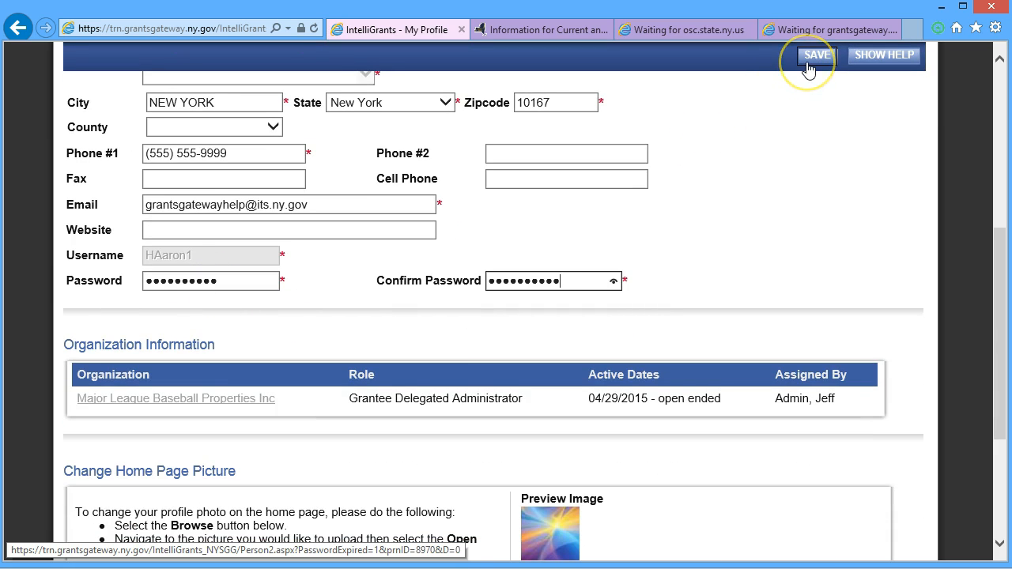
left_click(808, 70)
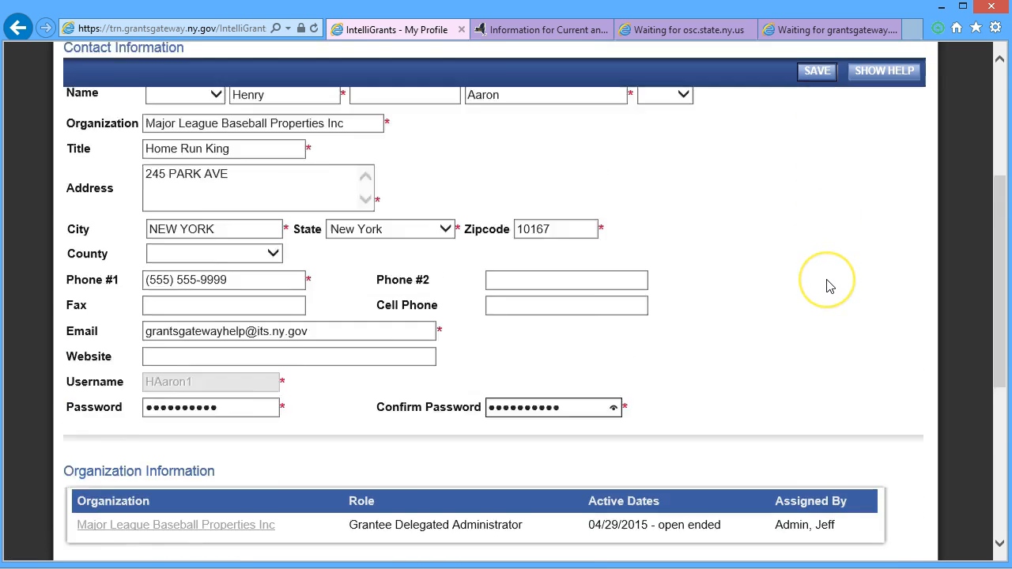
scroll(829, 286, "down", 2)
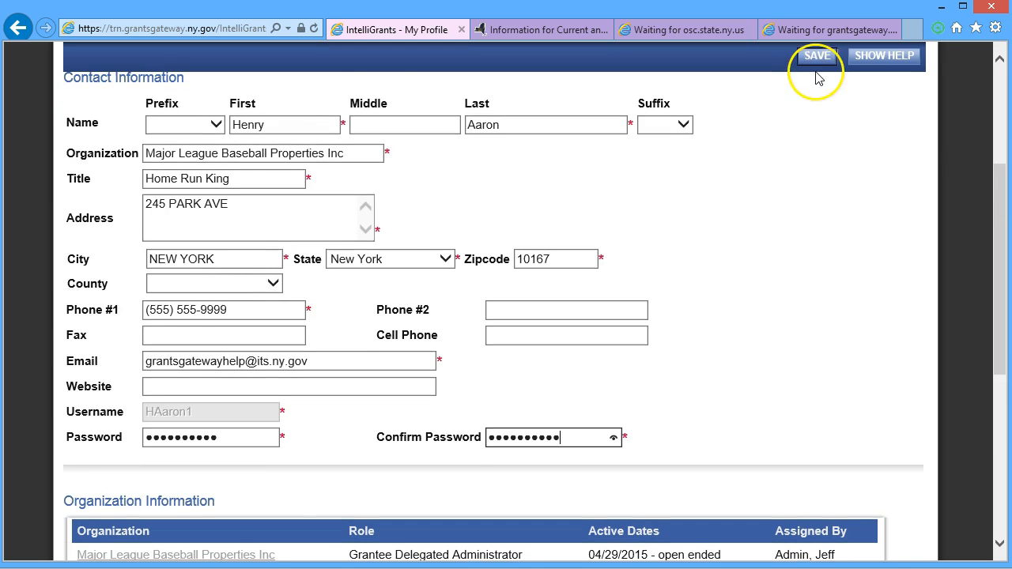
left_click(819, 58)
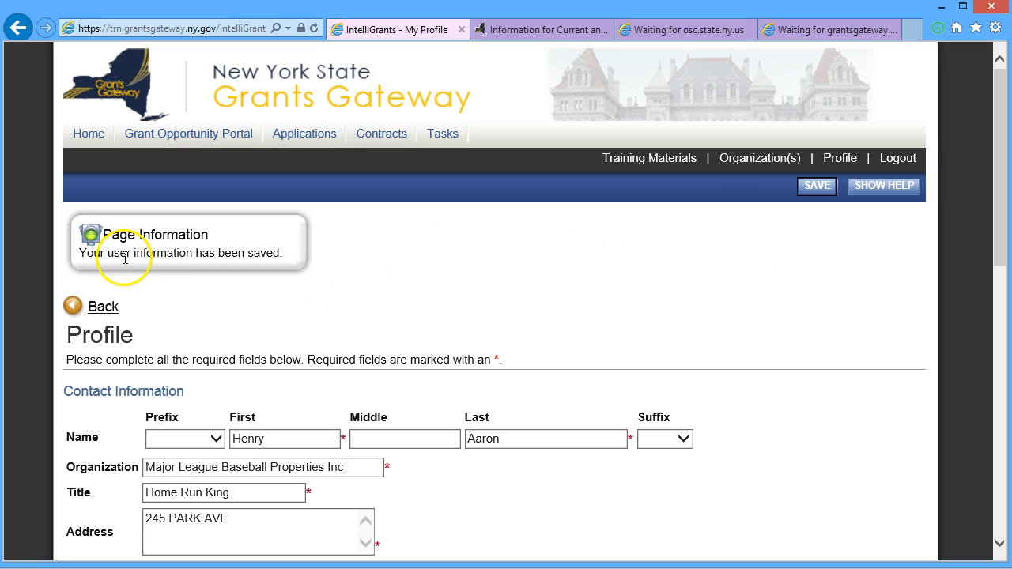
Step: Check the save confirmation, then open the Organization(s) page for Major League Baseball Properties Inc
scroll(385, 271, "down", 1)
scroll(385, 275, "up", 1)
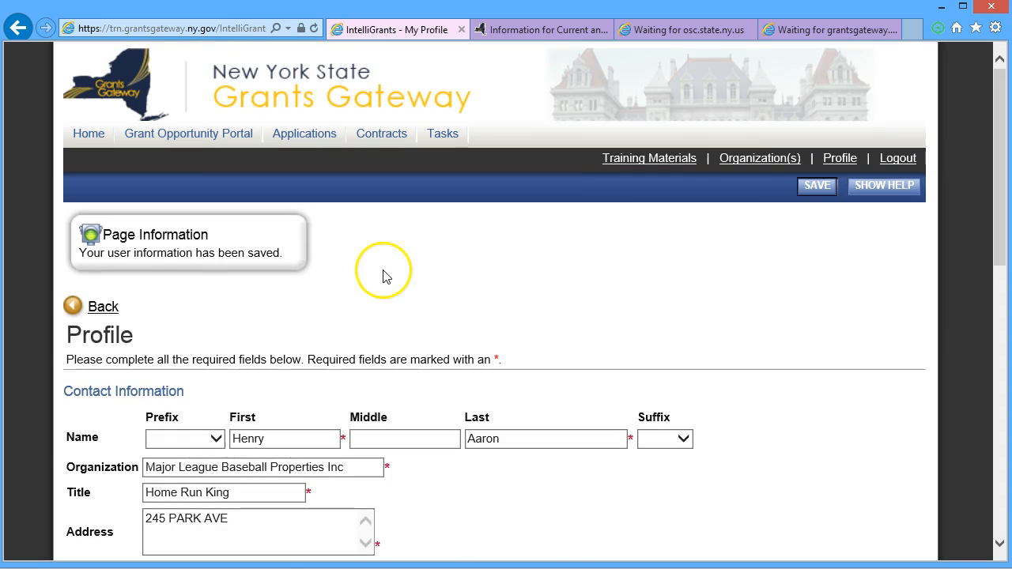
left_click(755, 162)
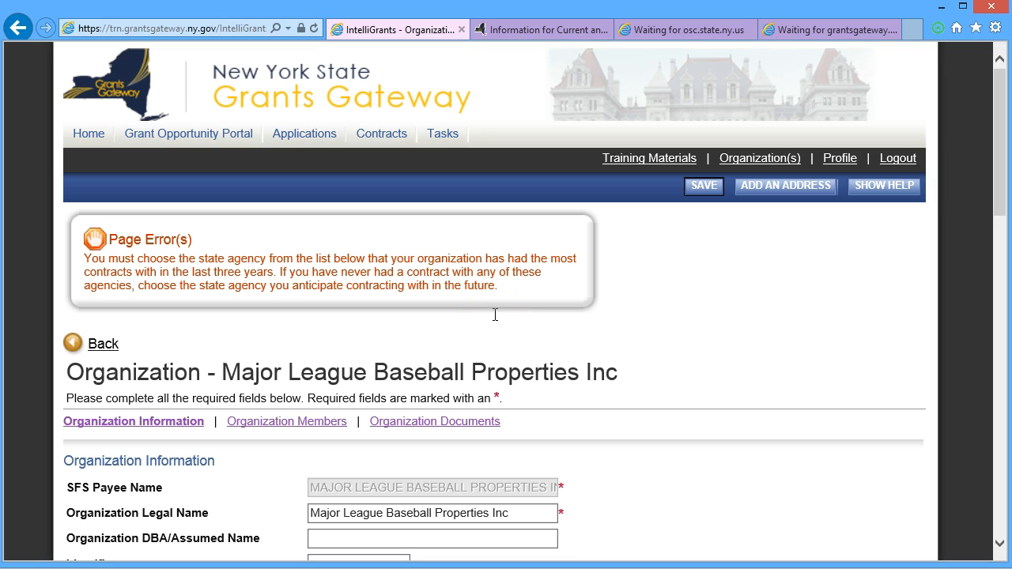
Step: Enter fiscal year end 12/31, budget 1370000, 55 full-time and 22 part-time staff, 10 volunteers, and the mission statement
scroll(494, 318, "down", 5)
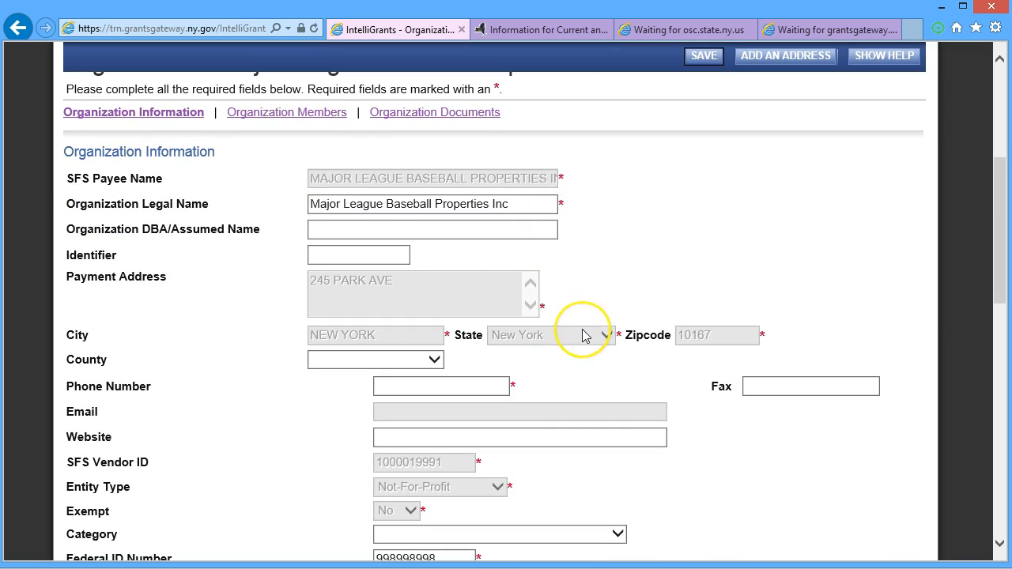
scroll(582, 334, "down", 3)
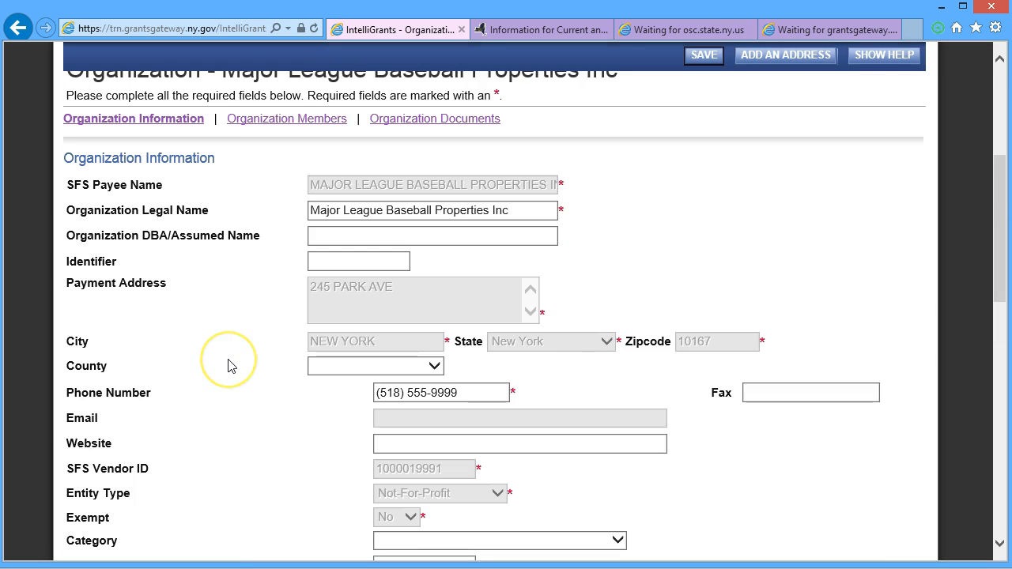
scroll(237, 356, "down", 3)
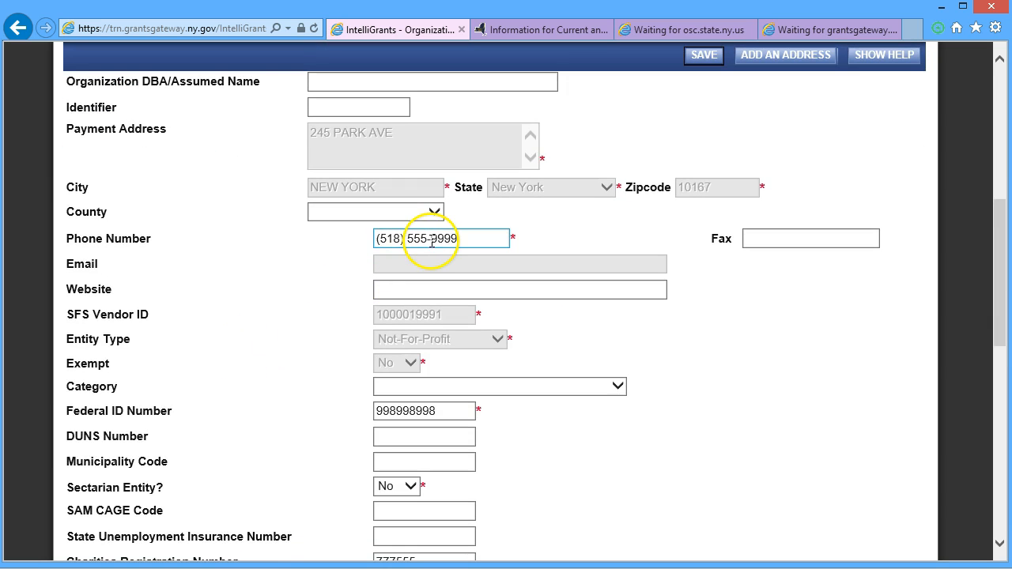
scroll(318, 295, "down", 3)
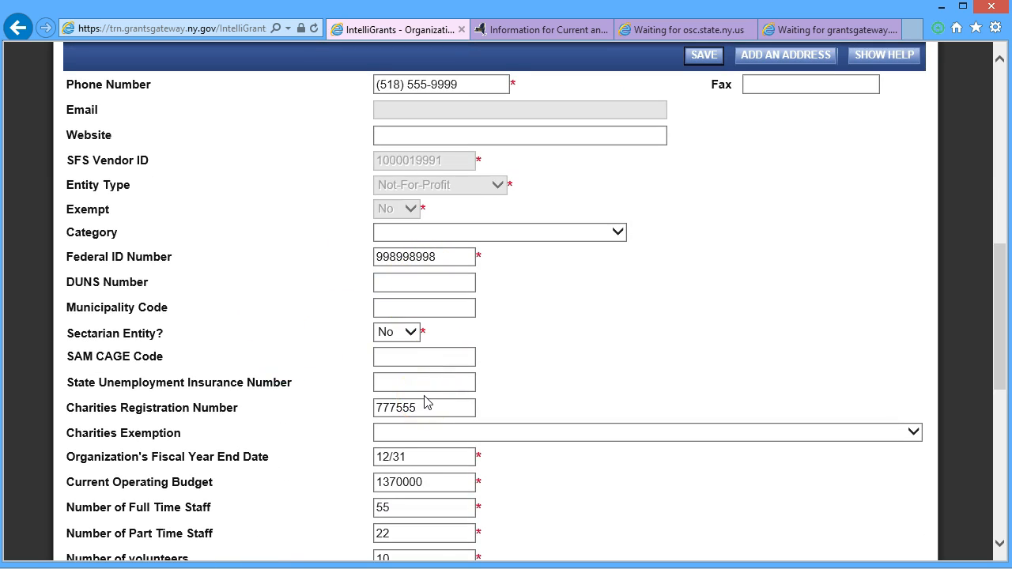
scroll(424, 404, "down", 4)
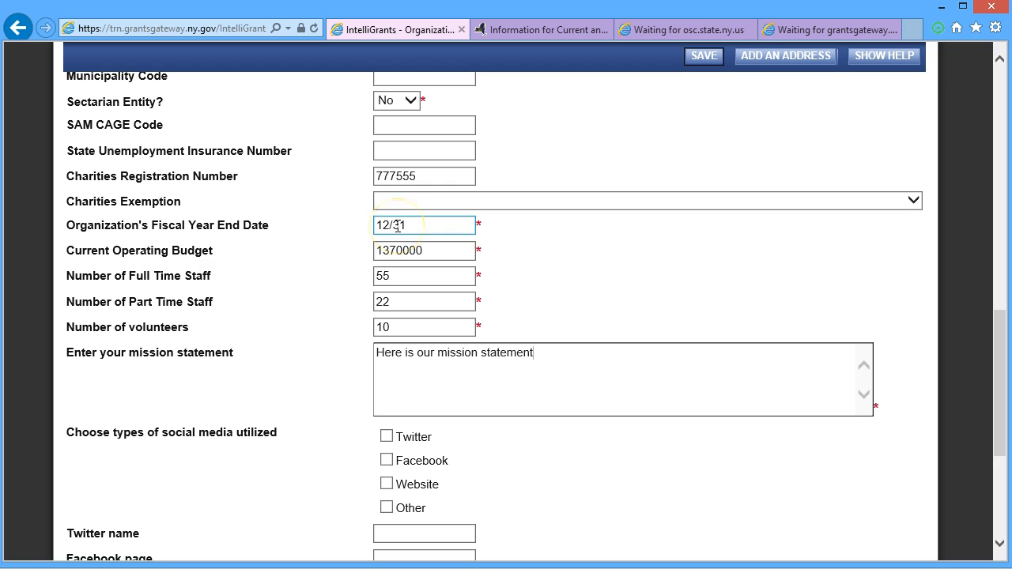
left_click(424, 252)
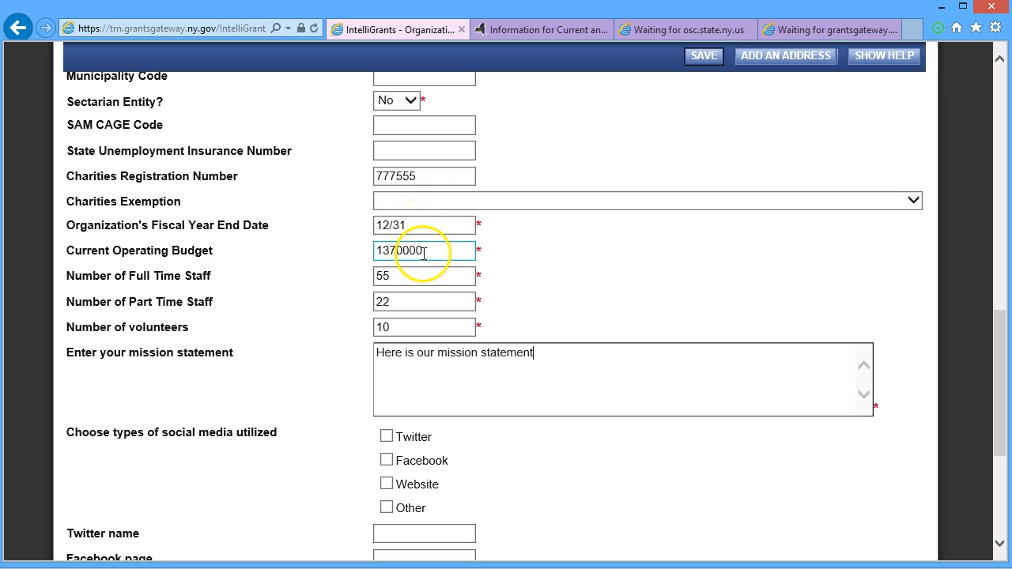
left_click(410, 277)
left_click(416, 304)
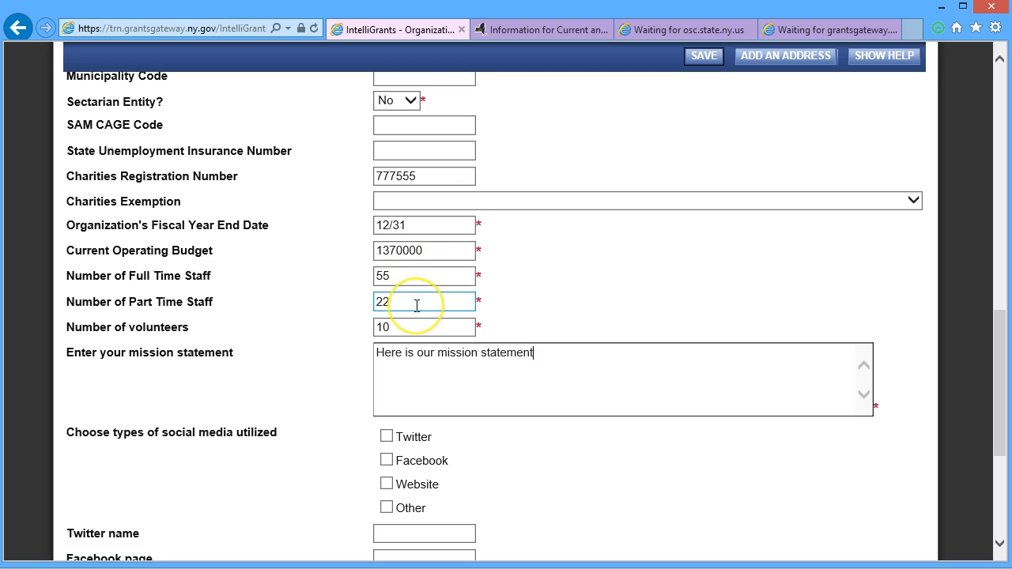
left_click(408, 330)
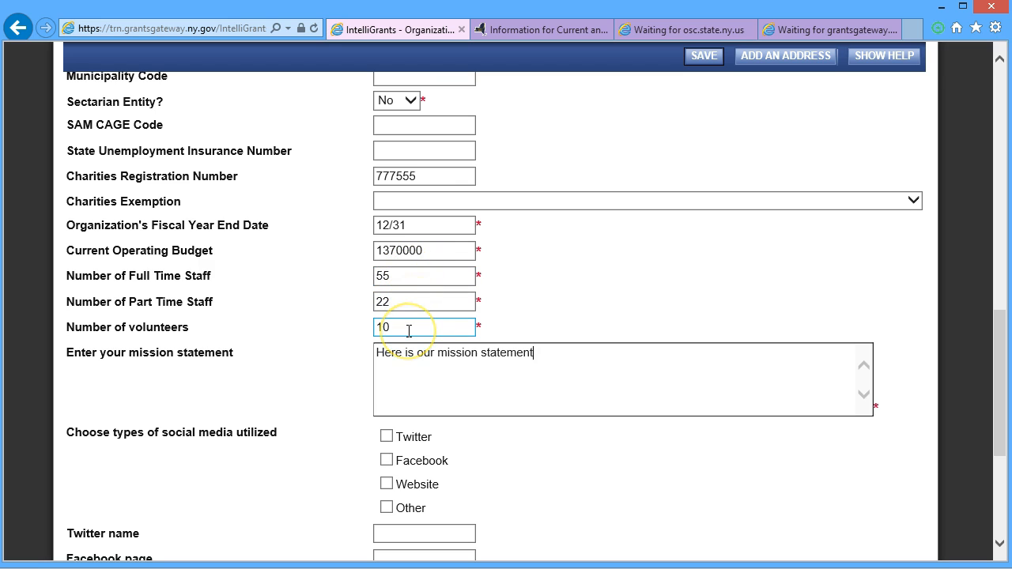
left_click(376, 371)
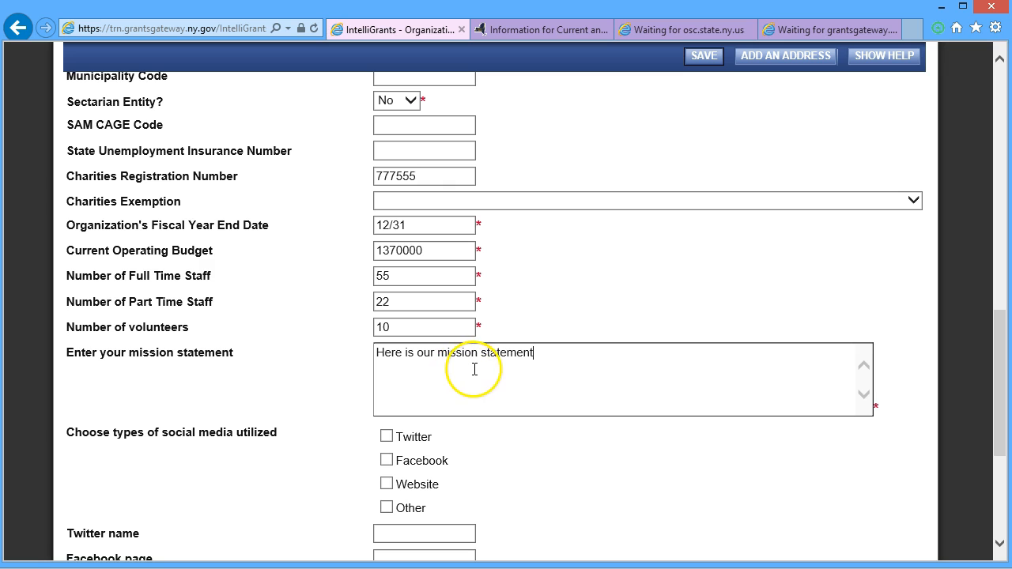
scroll(599, 260, "down", 3)
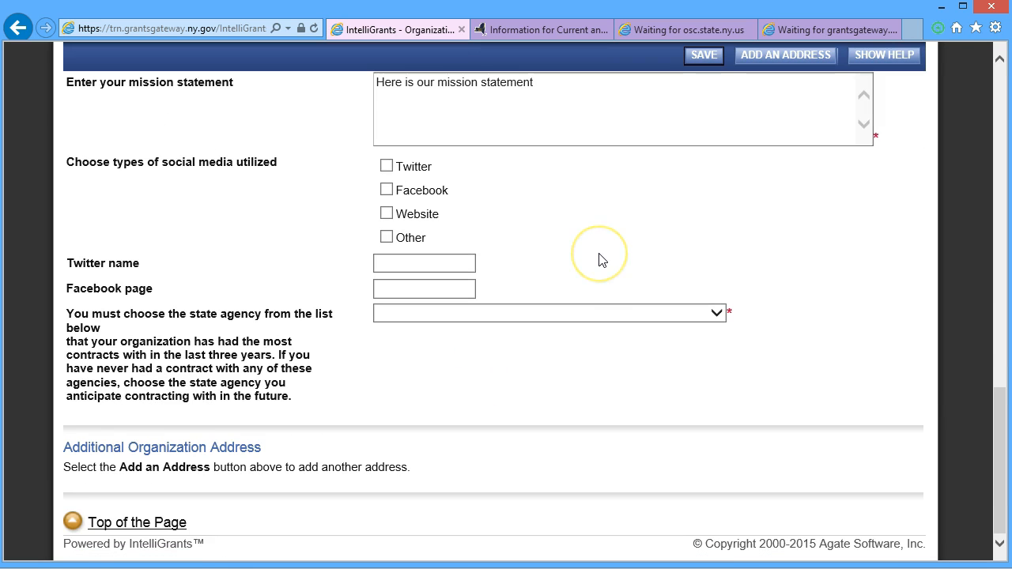
Step: Choose Department of Agriculture & Markets as the state agency and save; the empty budget gets flagged
left_click(715, 314)
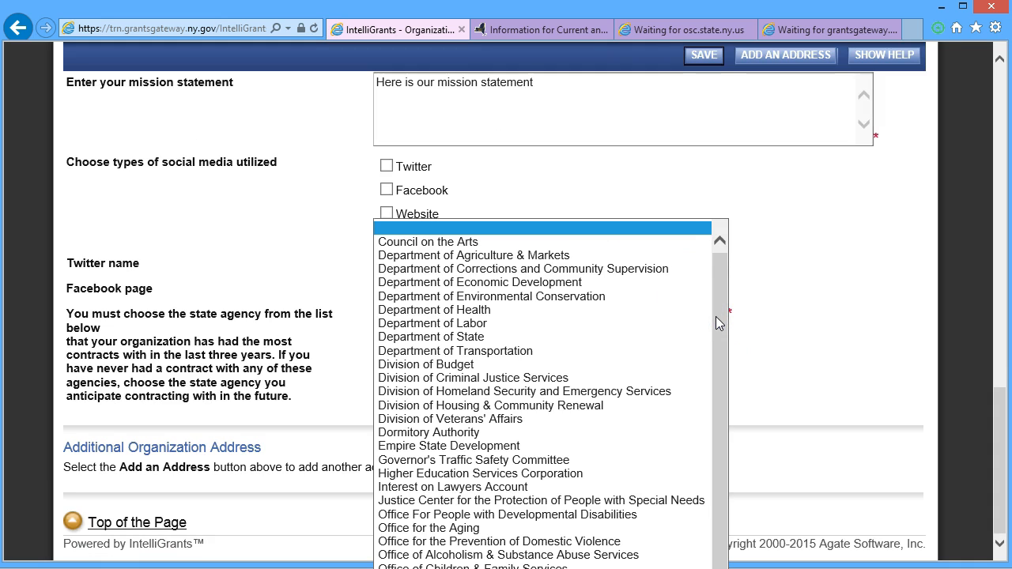
left_click(484, 255)
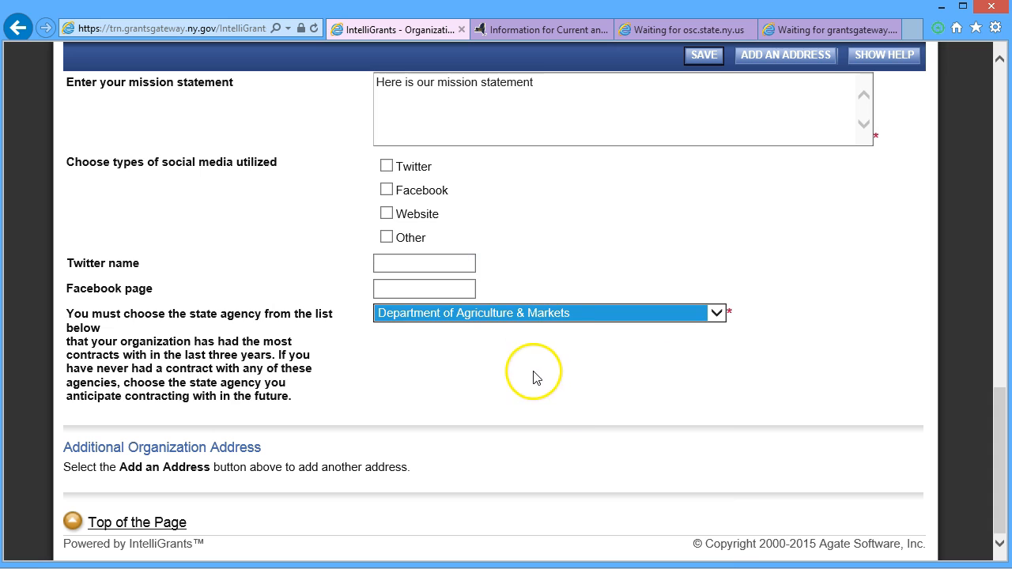
left_click(691, 57)
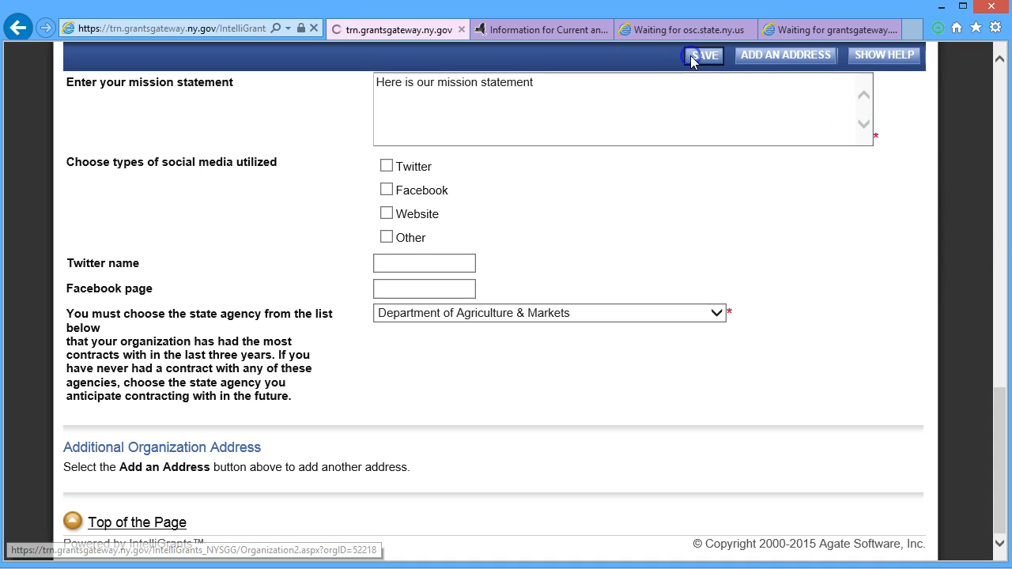
left_click(381, 357)
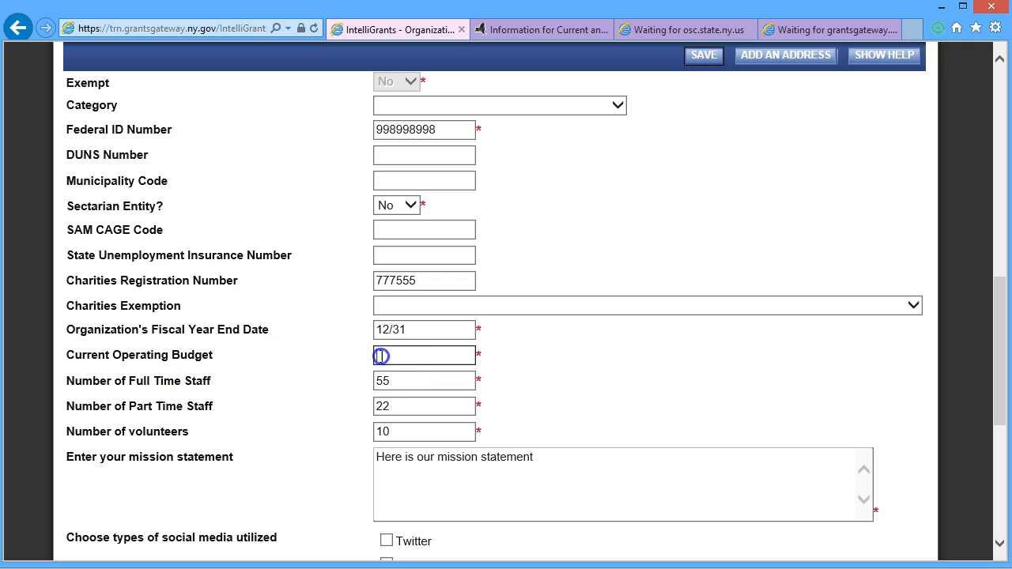
left_click(703, 57)
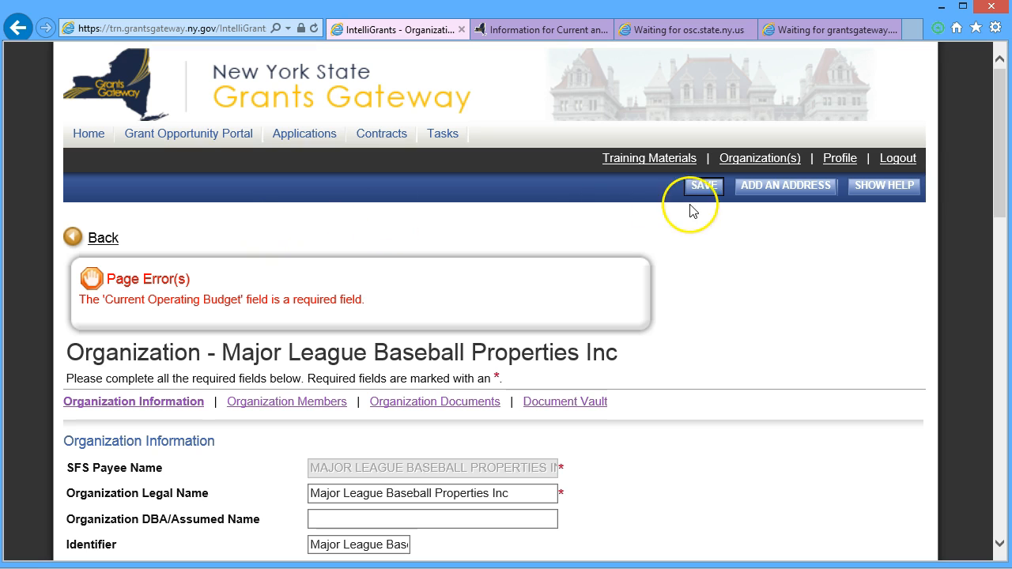
Step: Enter 1370000 as the Current Operating Budget and save the organization form
scroll(350, 348, "down", 5)
scroll(351, 366, "down", 4)
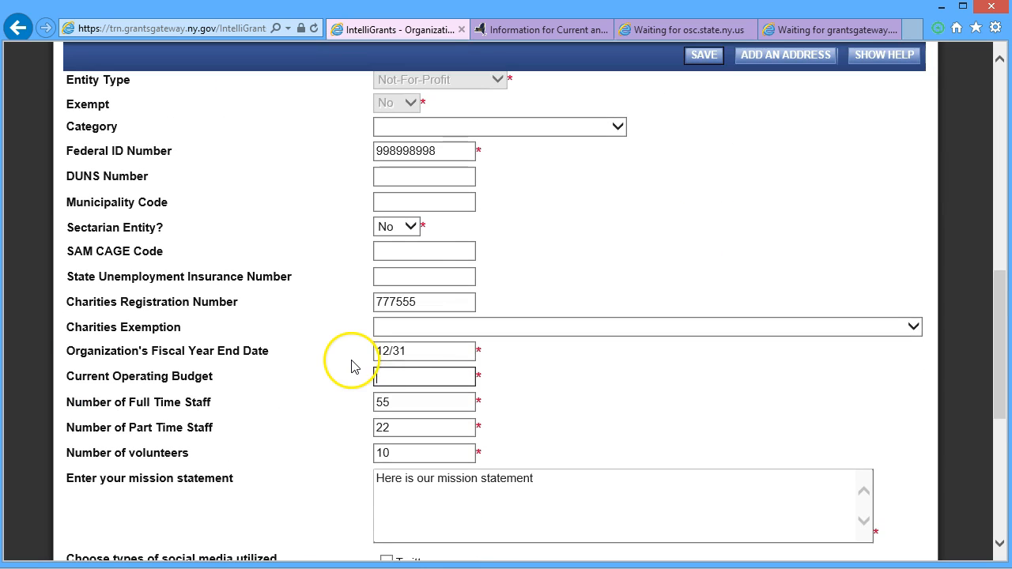
left_click(422, 375)
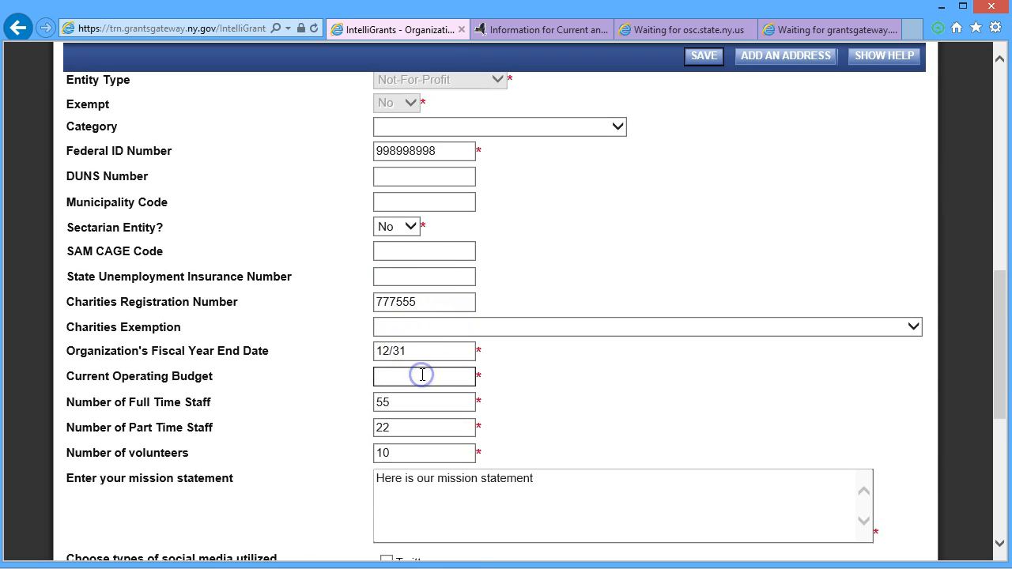
type("1370000")
left_click(702, 61)
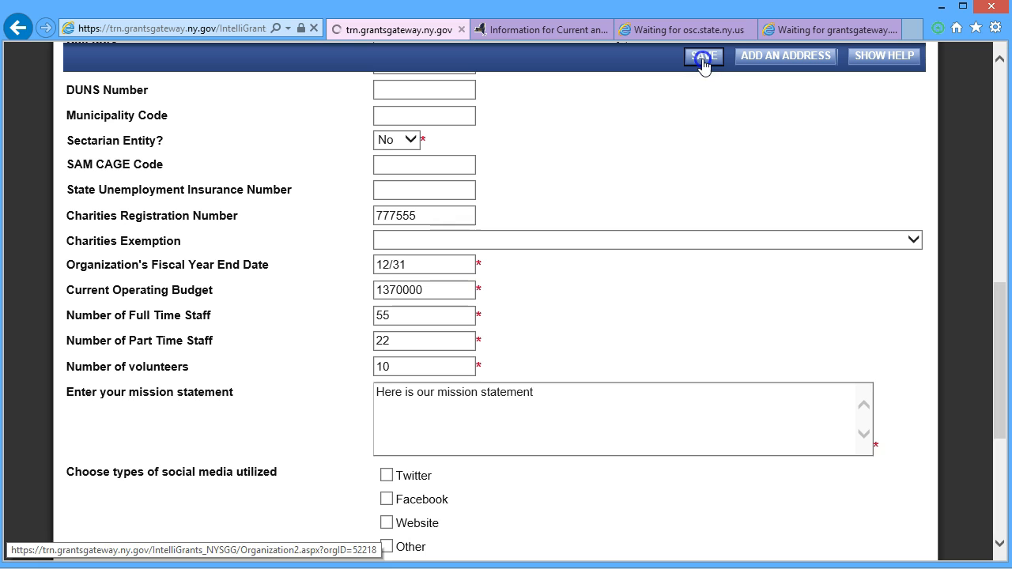